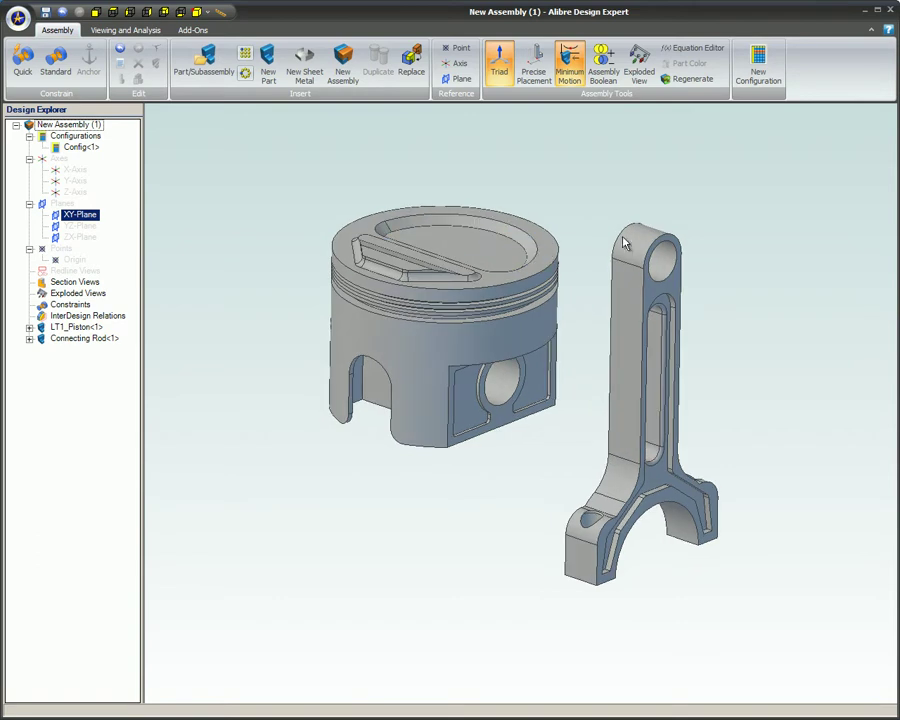
Step: Slide the connecting rod toward the piston, shift the piston left, then tilt the rod to an angle
{"action": "left_click_drag", "start_coordinate": [638, 237], "coordinate": [538, 257]}
{"action": "left_click", "coordinate": [634, 265]}
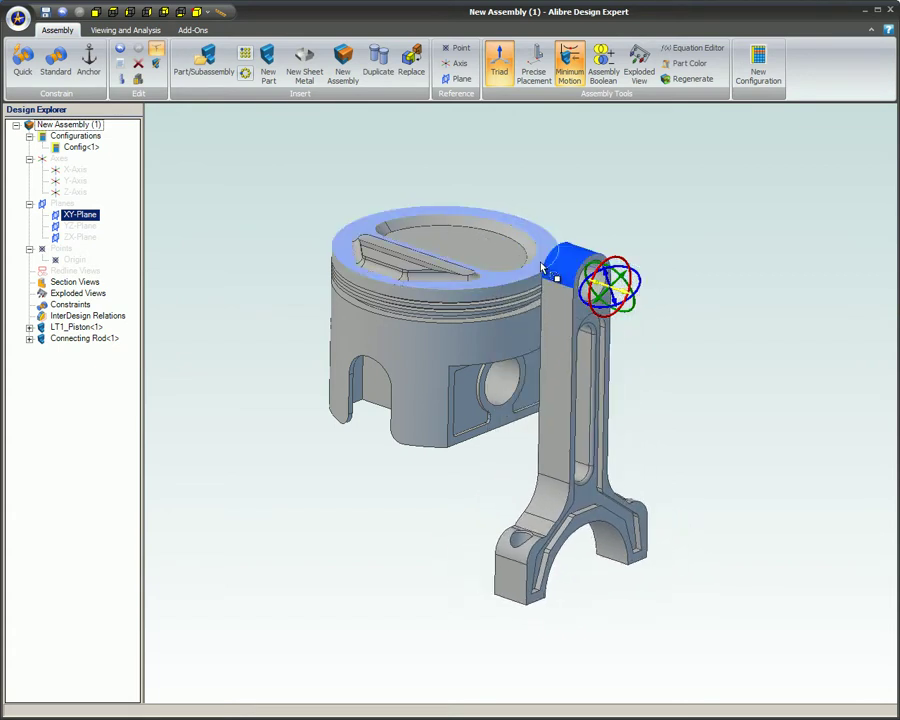
{"action": "left_click", "coordinate": [458, 227]}
{"action": "left_click_drag", "start_coordinate": [450, 237], "coordinate": [388, 209]}
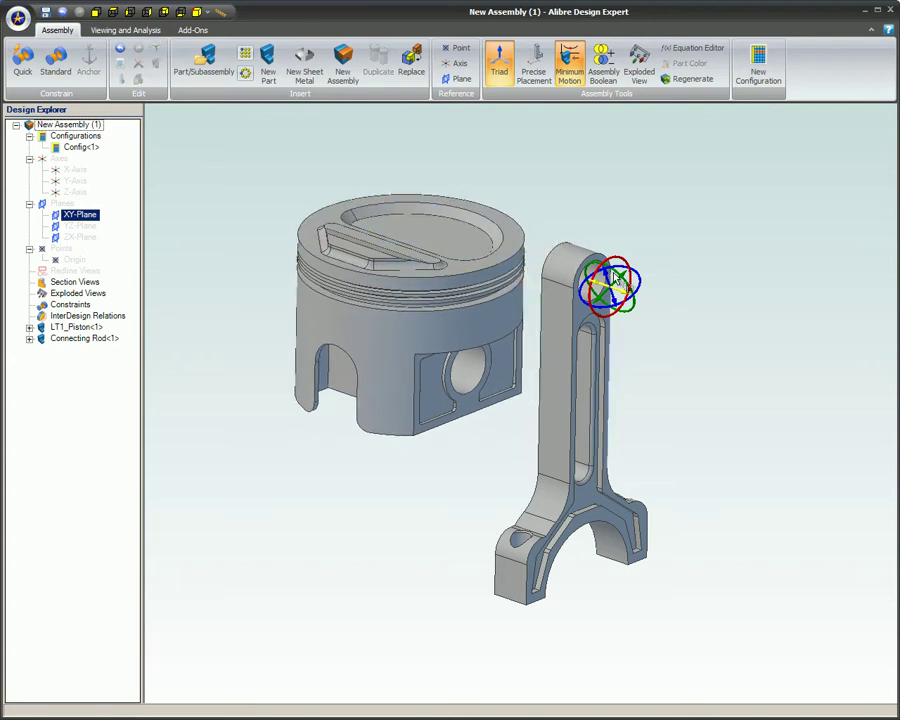
{"action": "left_click_drag", "start_coordinate": [503, 238], "coordinate": [475, 250]}
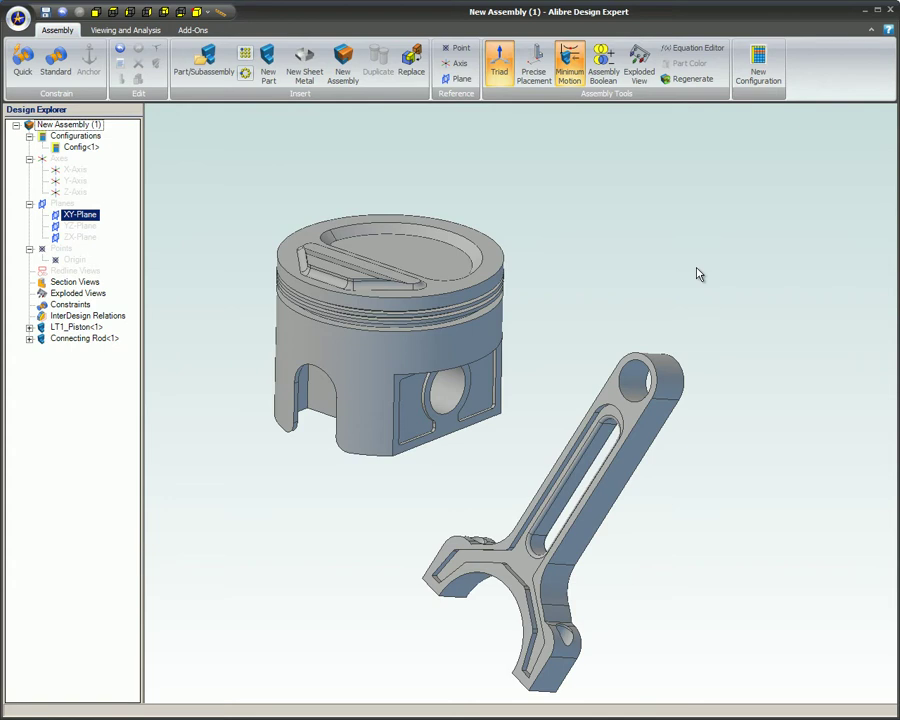
{"action": "left_click_drag", "start_coordinate": [672, 384], "coordinate": [693, 366]}
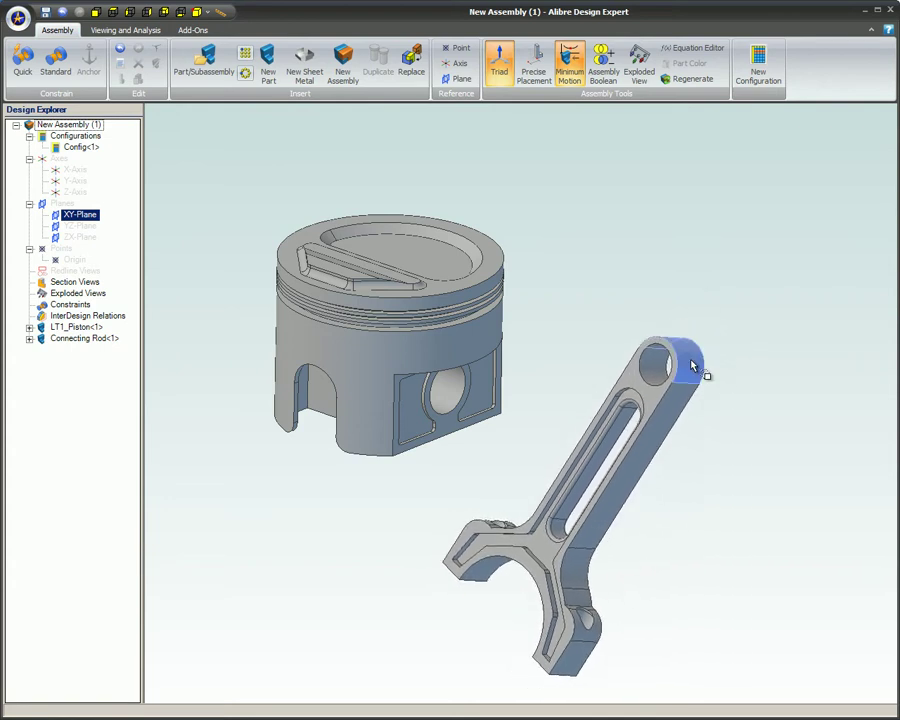
{"action": "left_click_drag", "start_coordinate": [663, 422], "coordinate": [516, 386]}
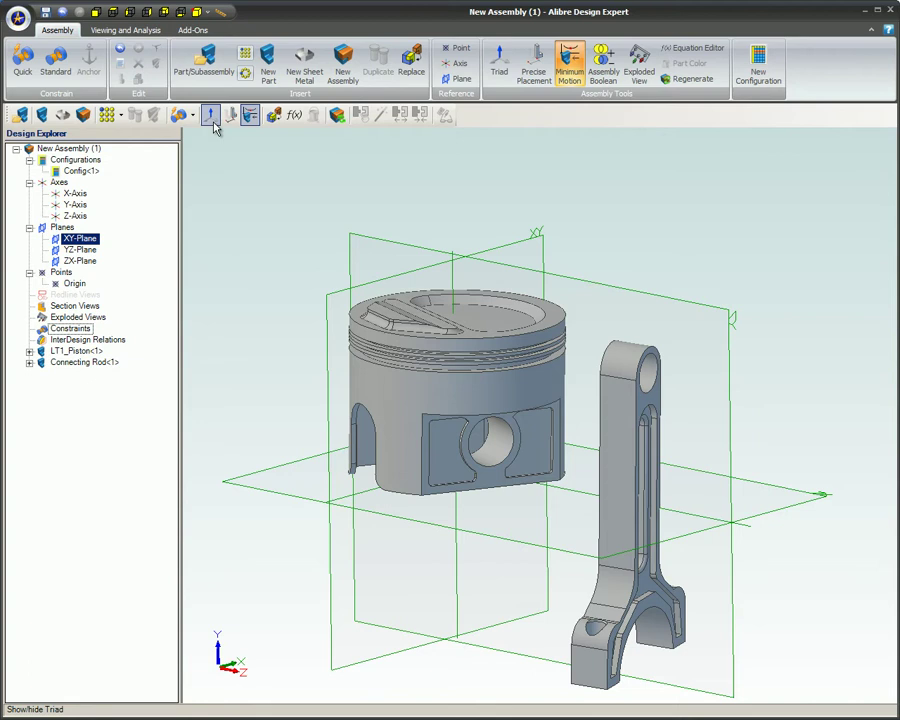
Step: Using the Triad, lift the piston along Y and spin it about Y toward the rod
{"action": "left_click", "coordinate": [510, 82]}
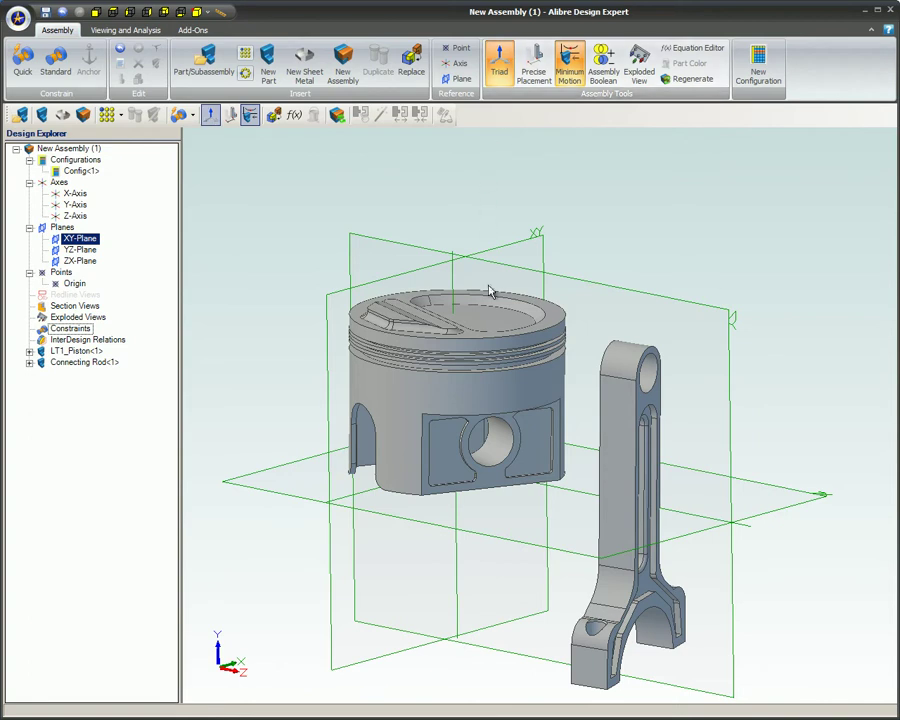
{"action": "left_click", "coordinate": [498, 327]}
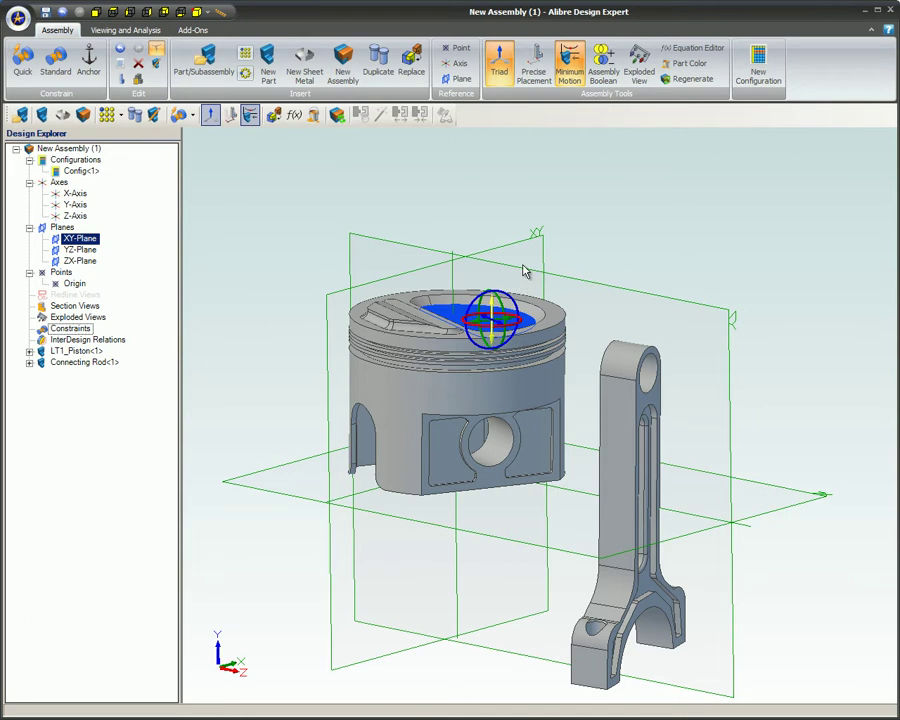
{"action": "left_click_drag", "start_coordinate": [520, 285], "coordinate": [515, 190]}
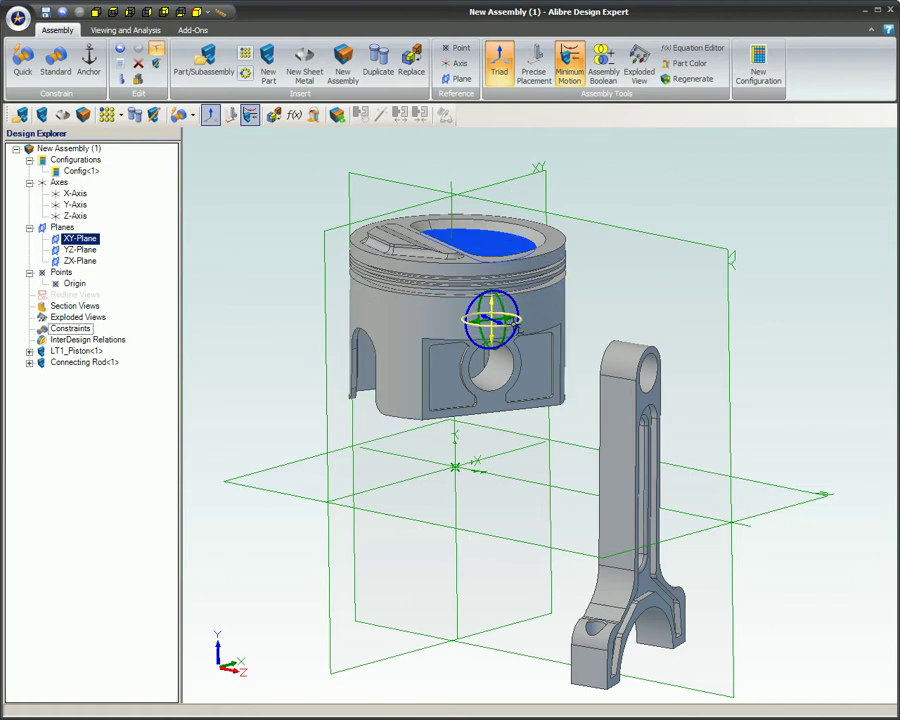
{"action": "left_click_drag", "start_coordinate": [531, 329], "coordinate": [557, 313]}
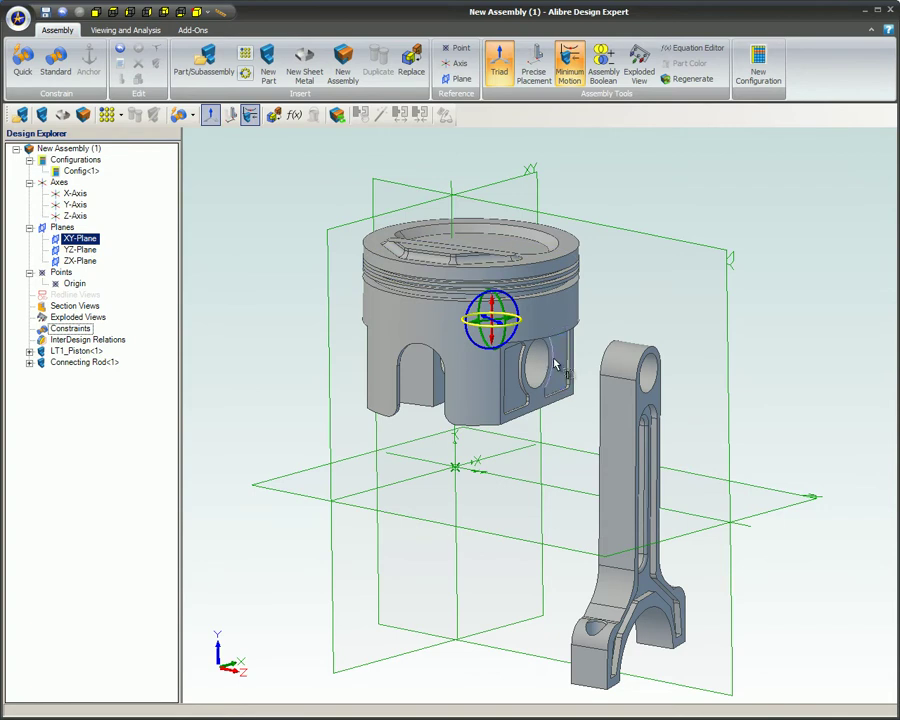
Step: Quick-constrain the piston's pin bore to the rod's small-end hole with an Align constraint
{"action": "left_click", "coordinate": [22, 60]}
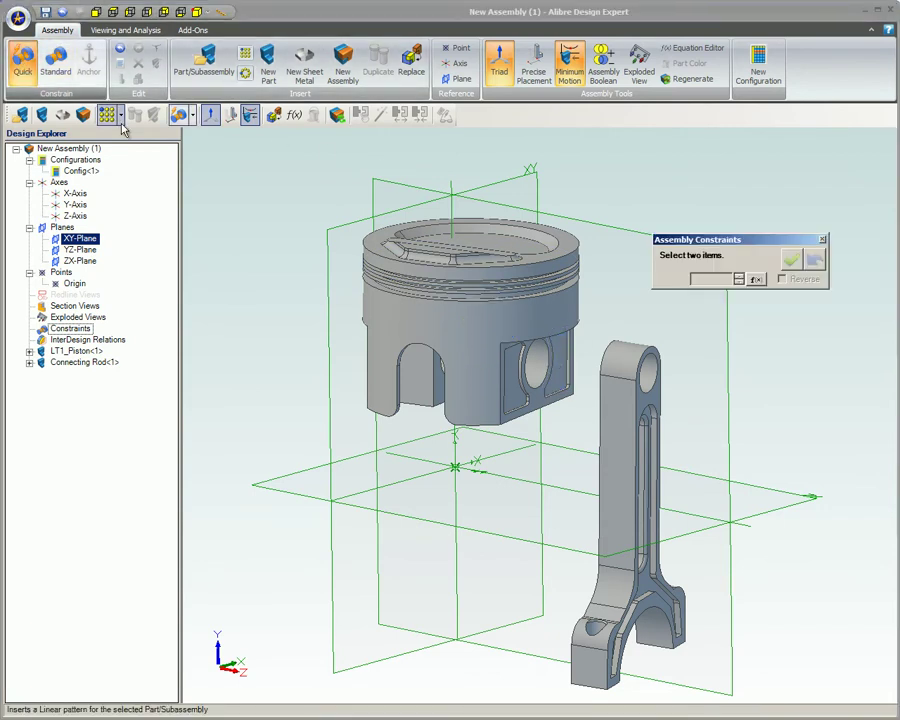
{"action": "left_click", "coordinate": [535, 366]}
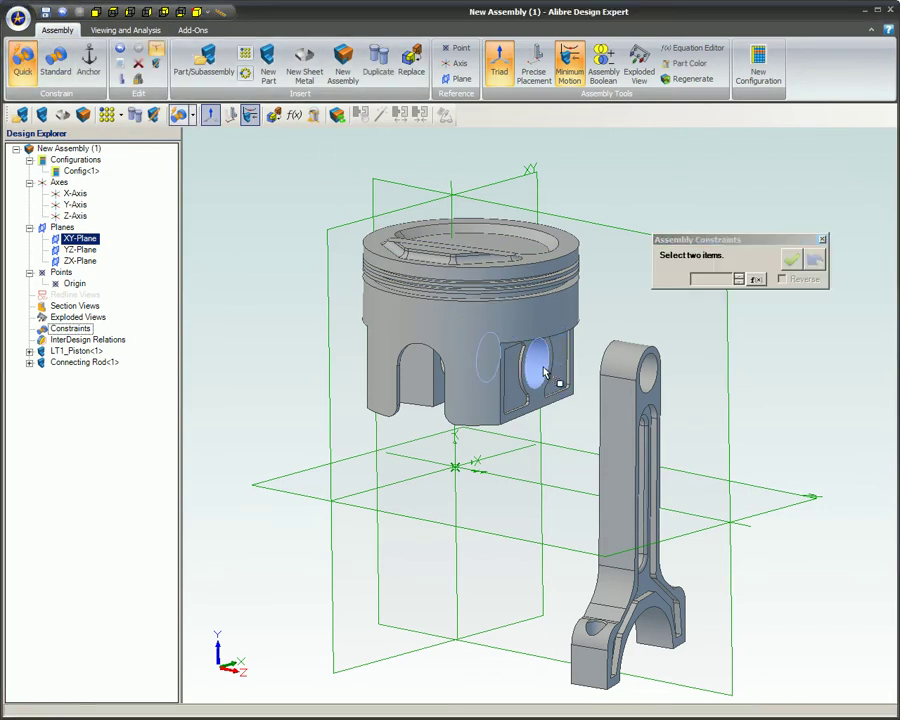
{"action": "left_click", "coordinate": [655, 390]}
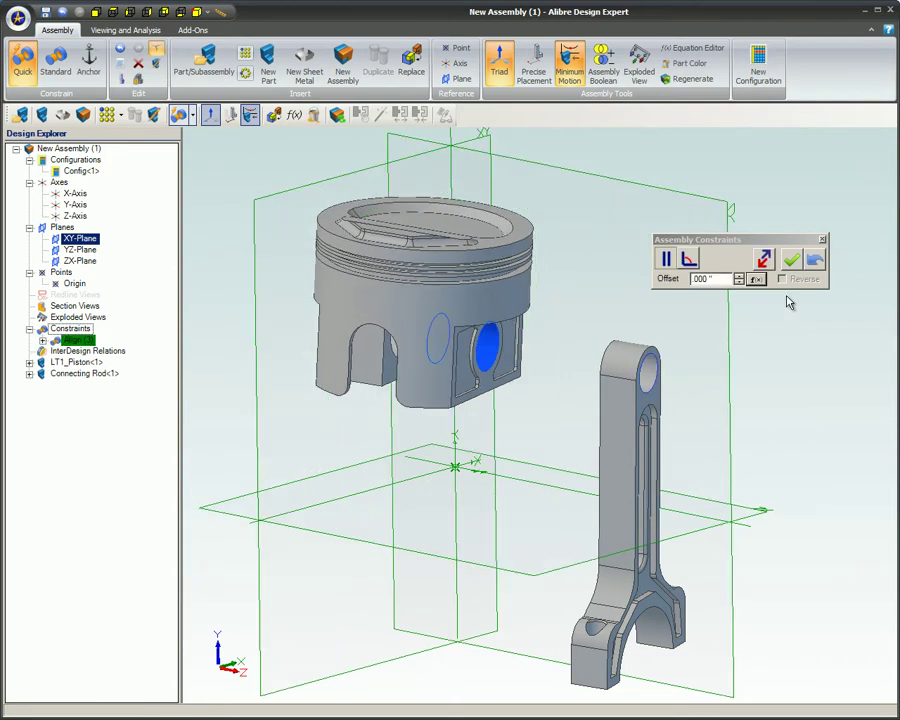
{"action": "left_click", "coordinate": [791, 259]}
{"action": "left_click", "coordinate": [822, 239]}
{"action": "middle_click_drag", "start_coordinate": [765, 285], "coordinate": [685, 312]}
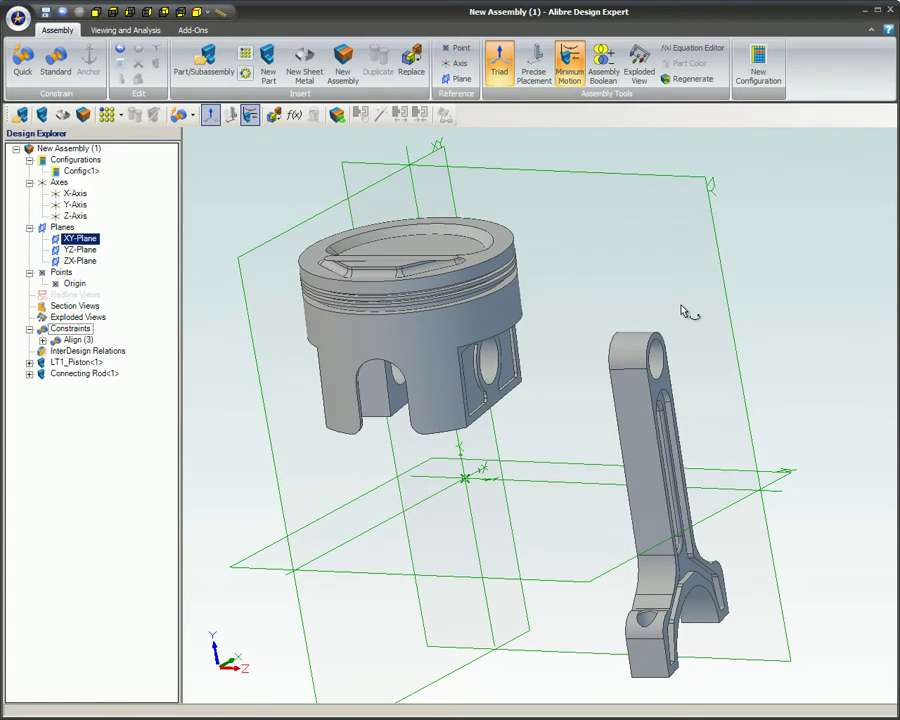
Step: Drag the aligned piston lower and to the right, then inspect the constrained pair
{"action": "left_click", "coordinate": [425, 255]}
{"action": "left_click_drag", "start_coordinate": [425, 255], "coordinate": [589, 277]}
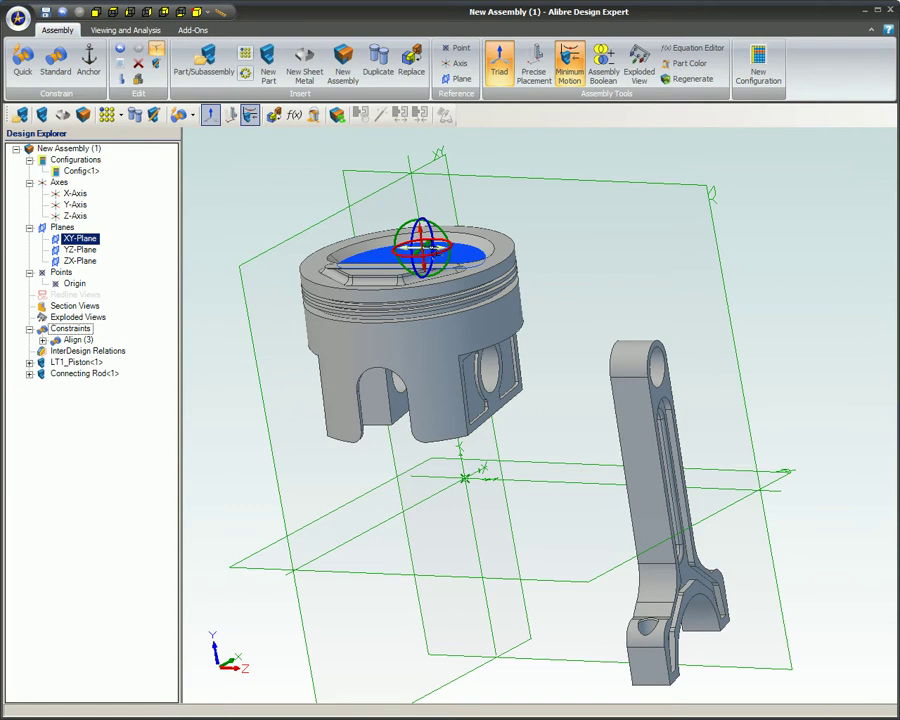
{"action": "left_click_drag", "start_coordinate": [546, 257], "coordinate": [578, 268]}
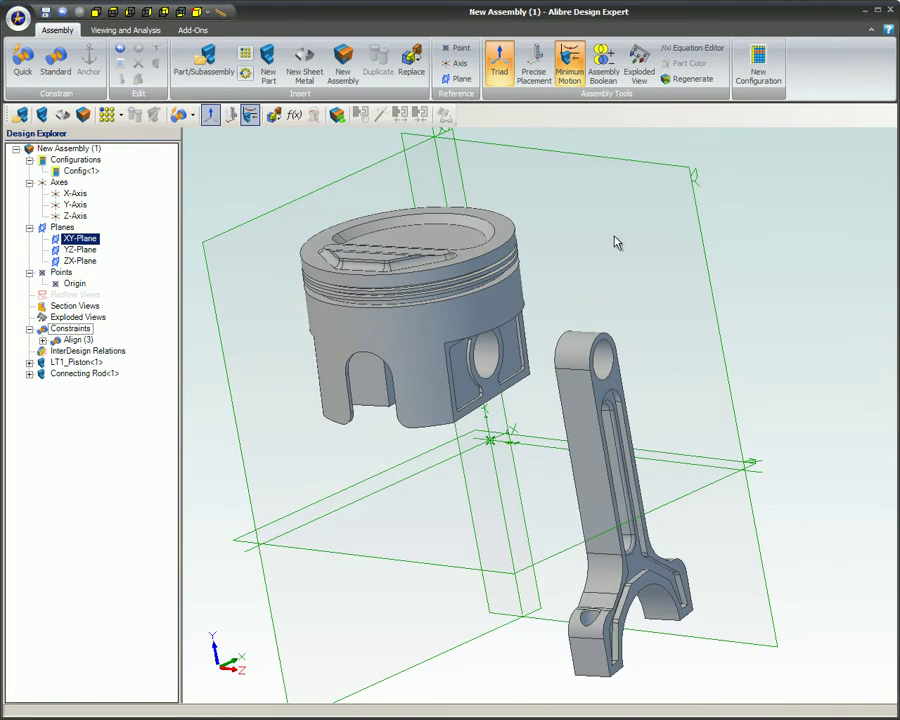
{"action": "left_click", "coordinate": [470, 241]}
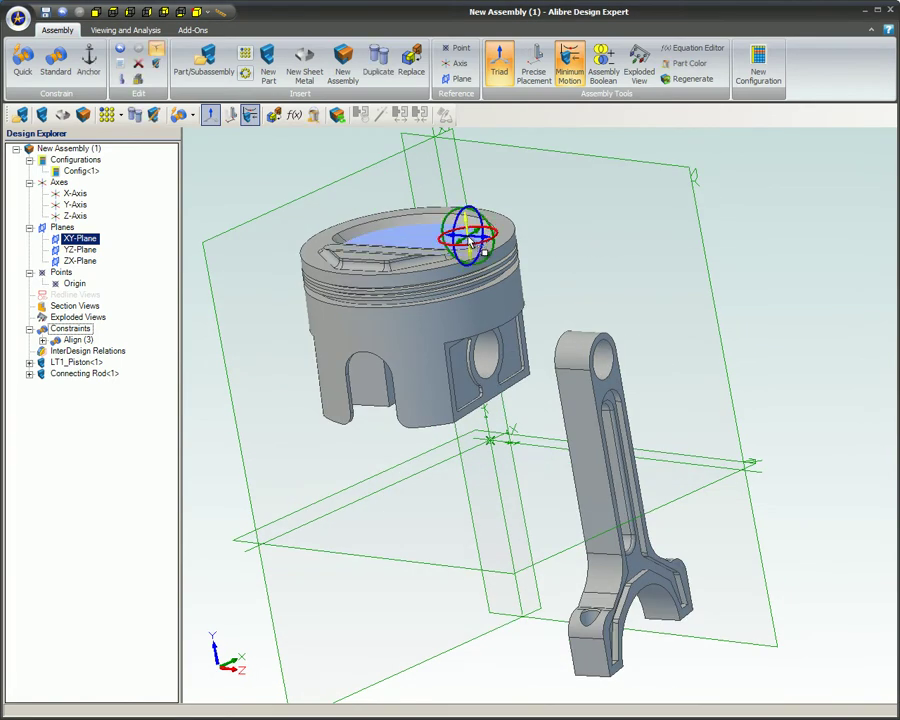
{"action": "left_click", "coordinate": [470, 241]}
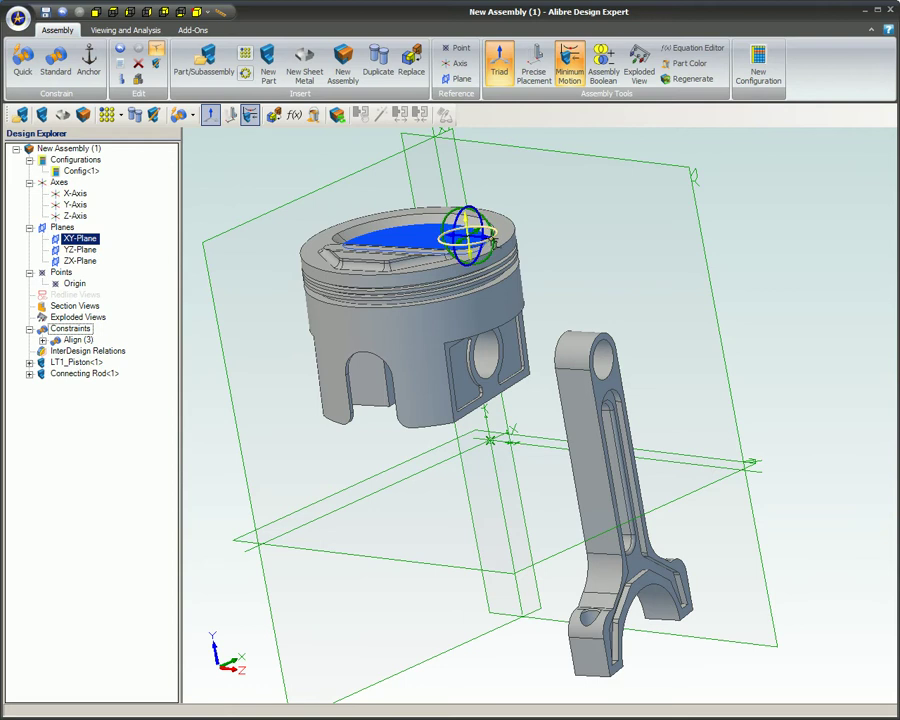
{"action": "middle_click_drag", "start_coordinate": [518, 255], "coordinate": [387, 234]}
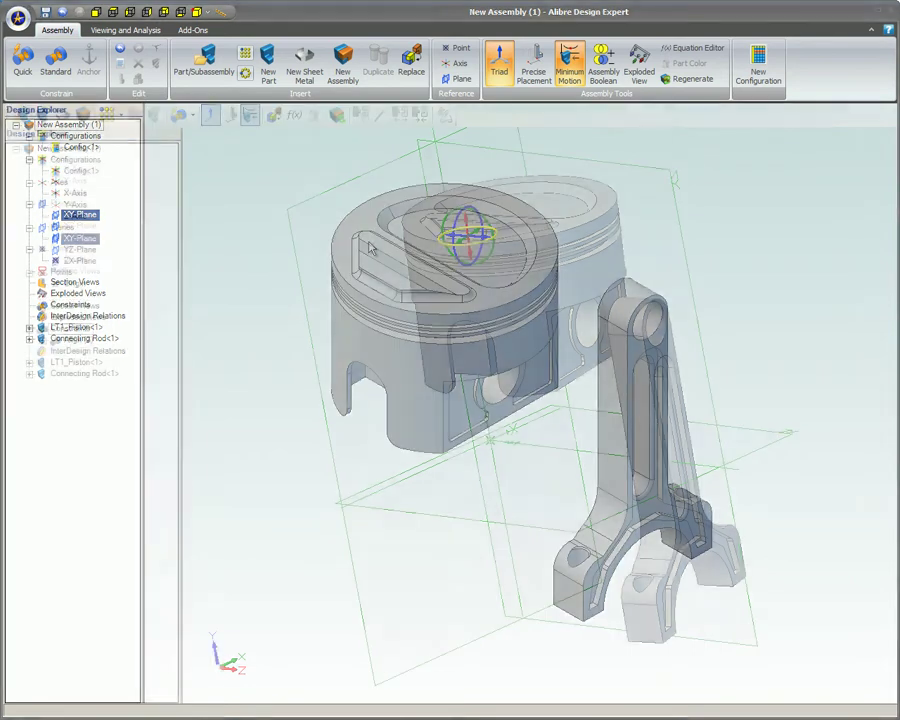
Step: Move the connecting rod in front of and past the piston, then tilt it to a new angle
{"action": "middle_click_drag", "start_coordinate": [607, 212], "coordinate": [561, 245]}
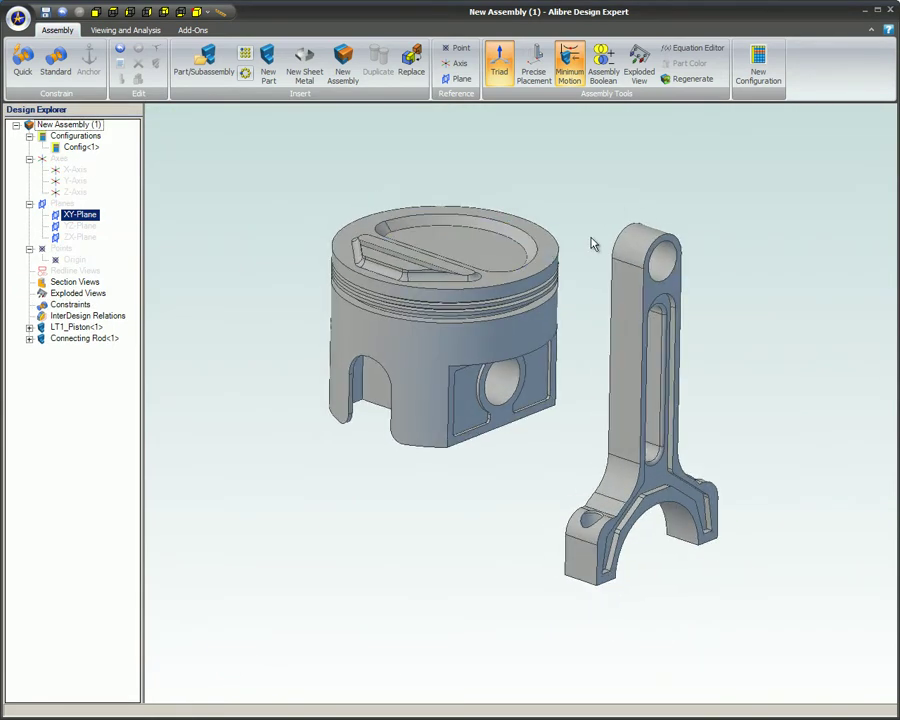
{"action": "left_click_drag", "start_coordinate": [669, 241], "coordinate": [603, 267]}
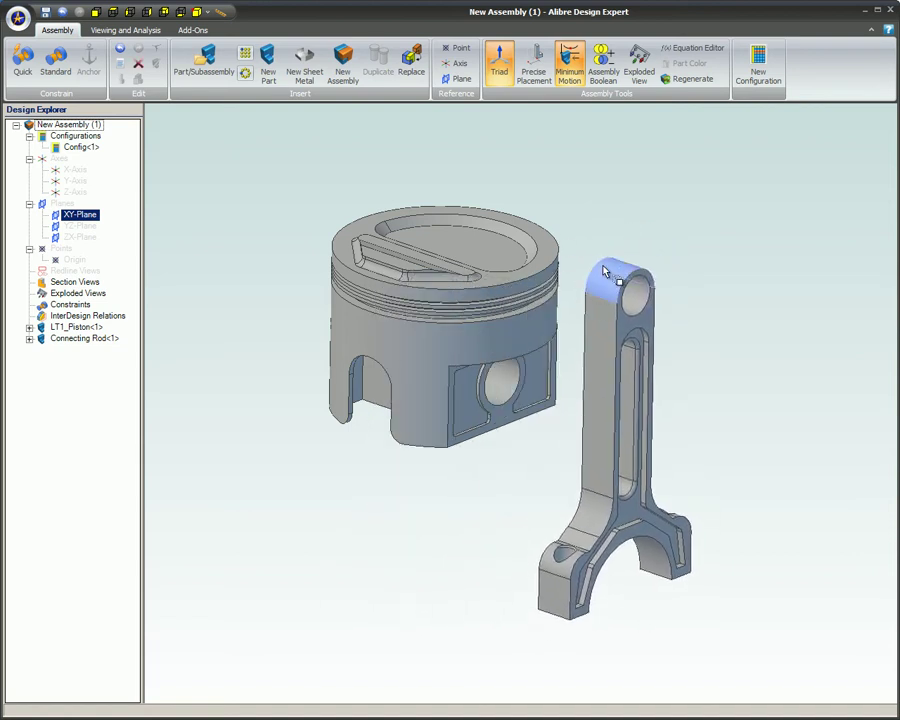
{"action": "left_click", "coordinate": [604, 265]}
{"action": "left_click_drag", "start_coordinate": [604, 265], "coordinate": [442, 225]}
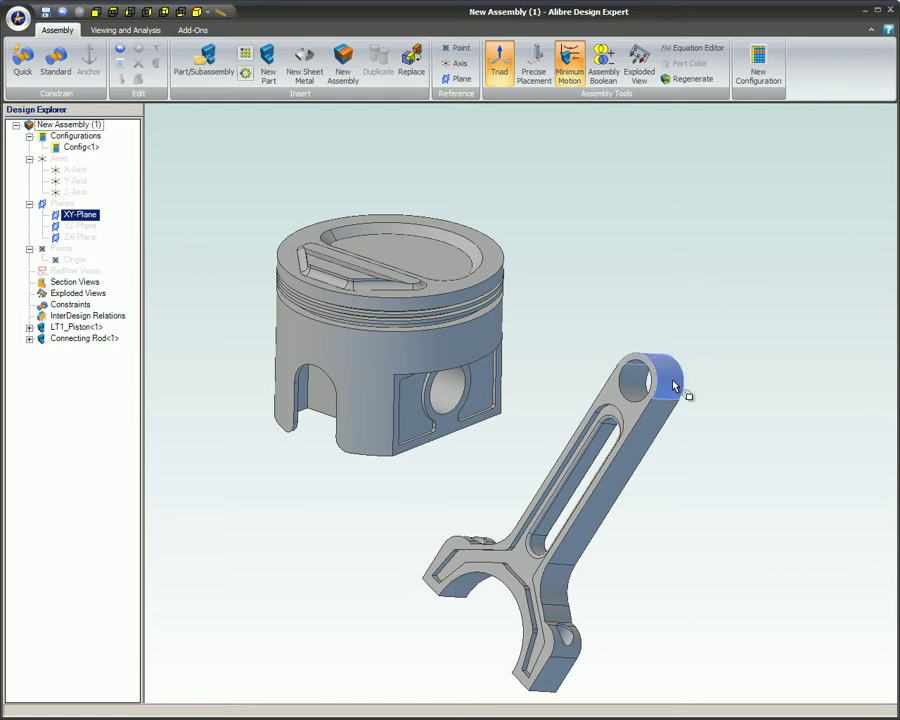
{"action": "left_click_drag", "start_coordinate": [682, 390], "coordinate": [691, 359]}
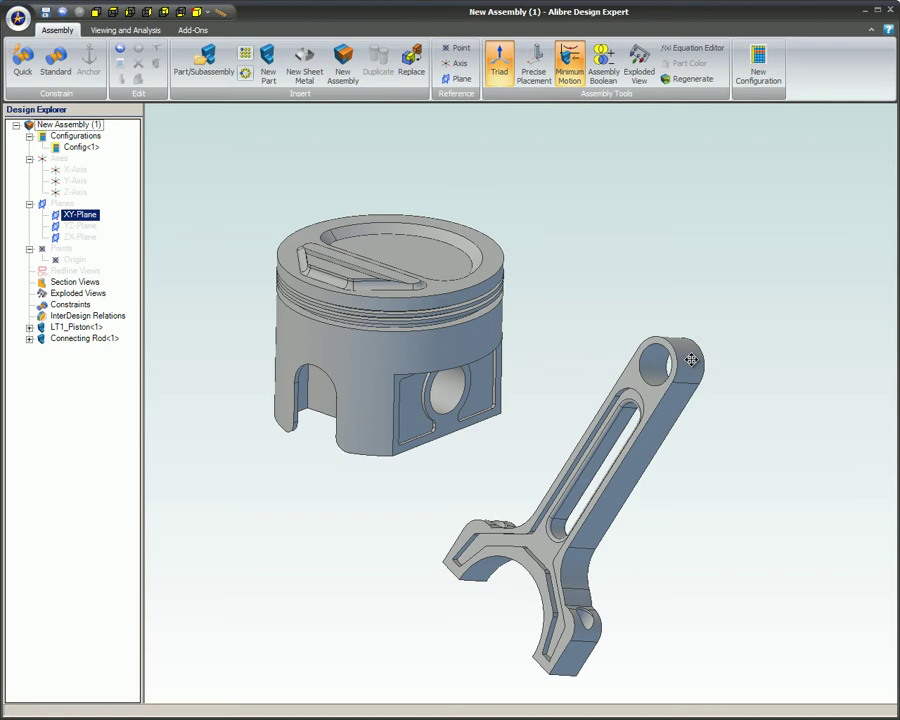
{"action": "right_click_drag", "start_coordinate": [665, 424], "coordinate": [521, 390]}
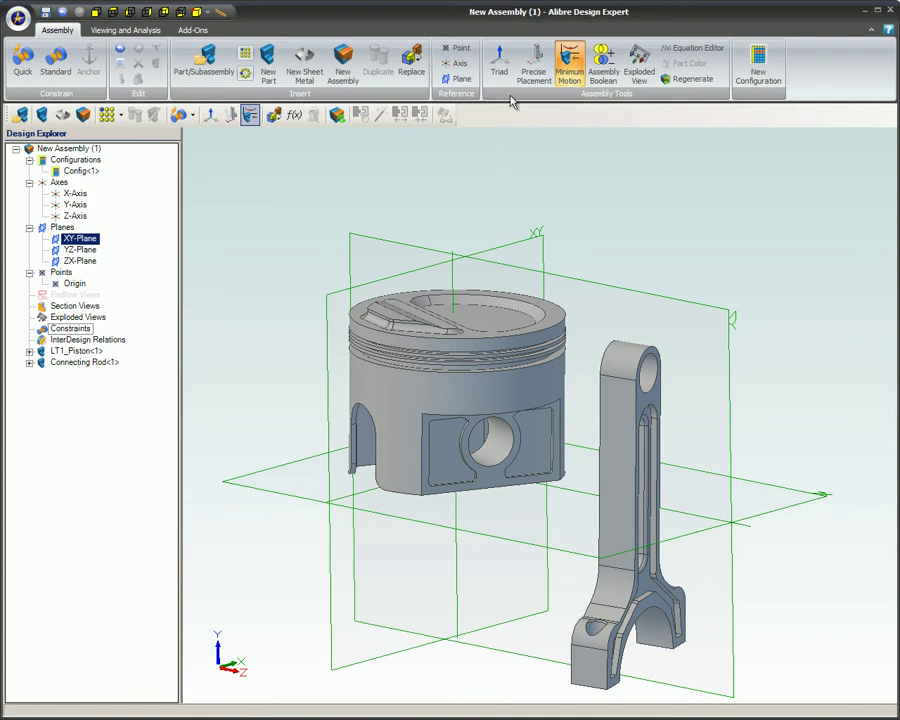
Step: With the Triad, lift the piston along its vertical arrow above the rod's small end
{"action": "left_click", "coordinate": [499, 62]}
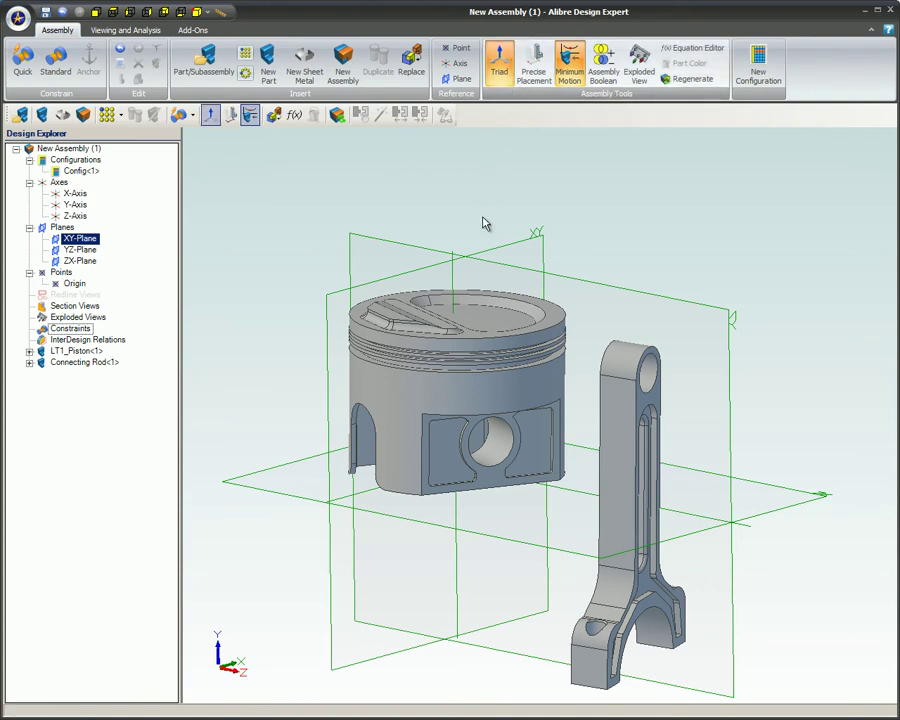
{"action": "left_click", "coordinate": [493, 323]}
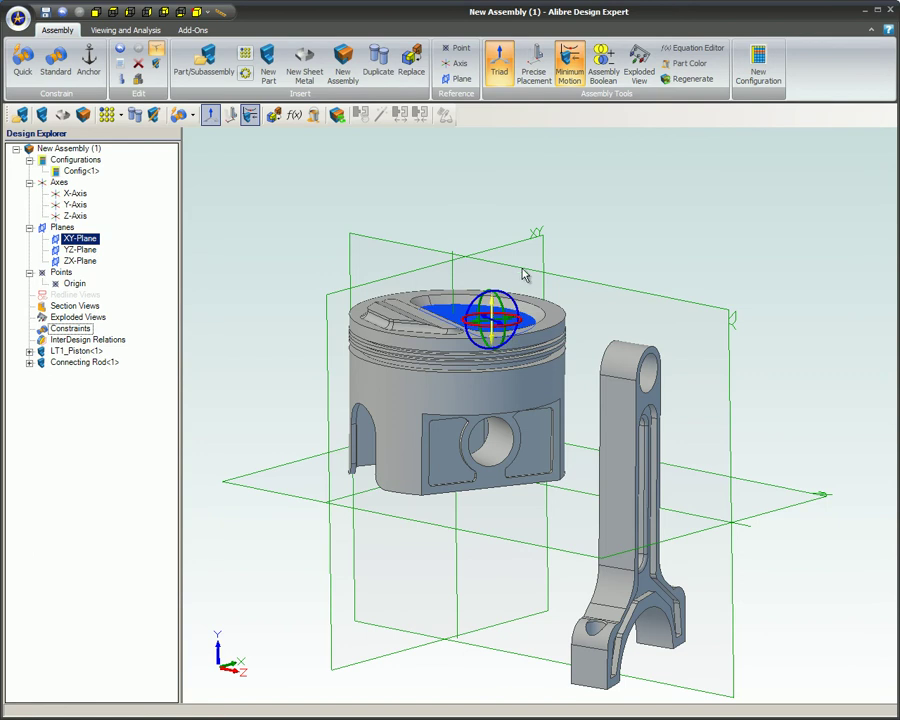
{"action": "left_click_drag", "start_coordinate": [520, 281], "coordinate": [518, 197]}
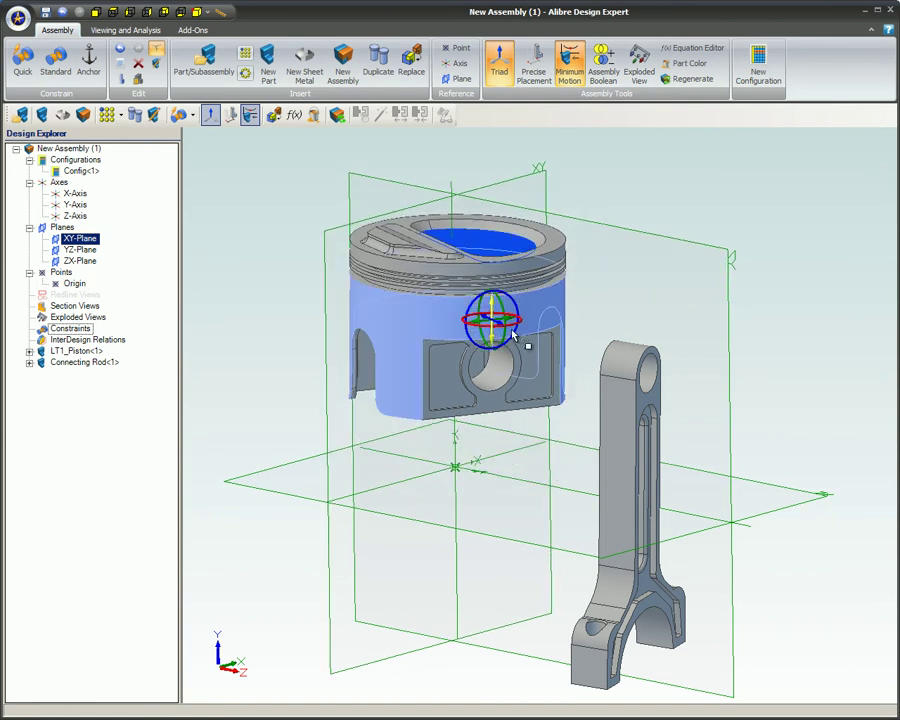